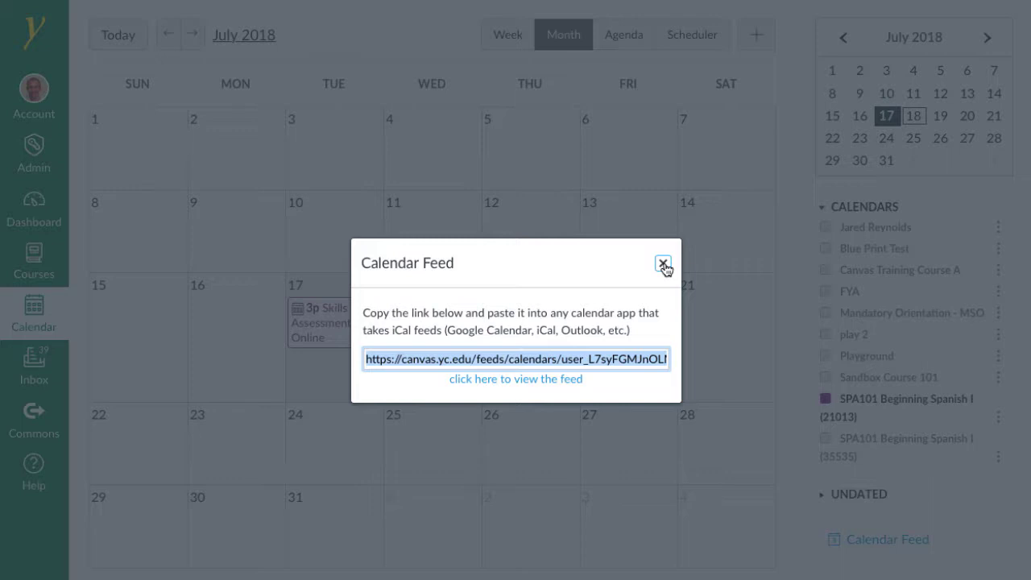
- Close the calendar feed and start a new Scheduler appointment group named Office Hours with the location Online
click(662, 264)
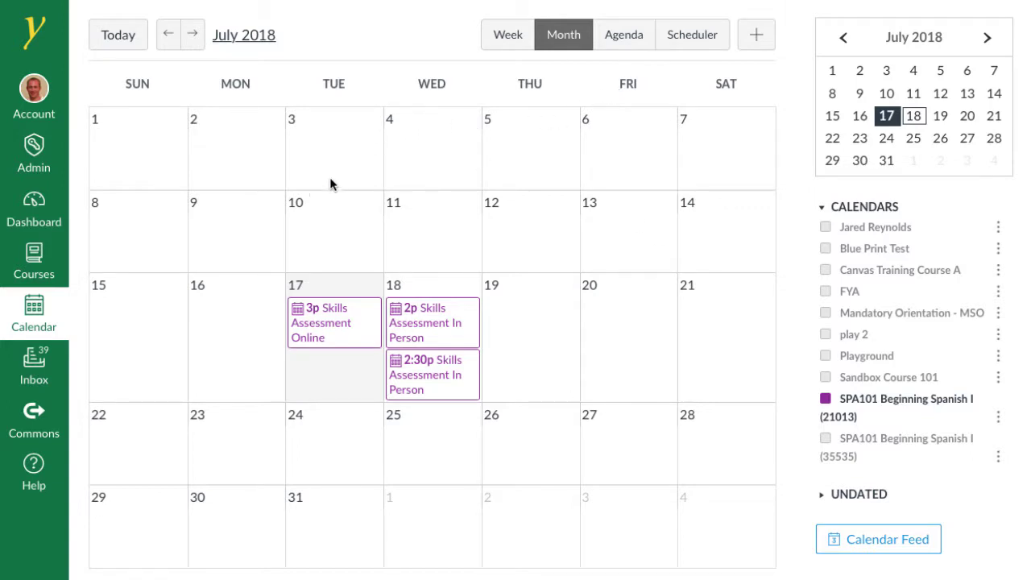
click(701, 44)
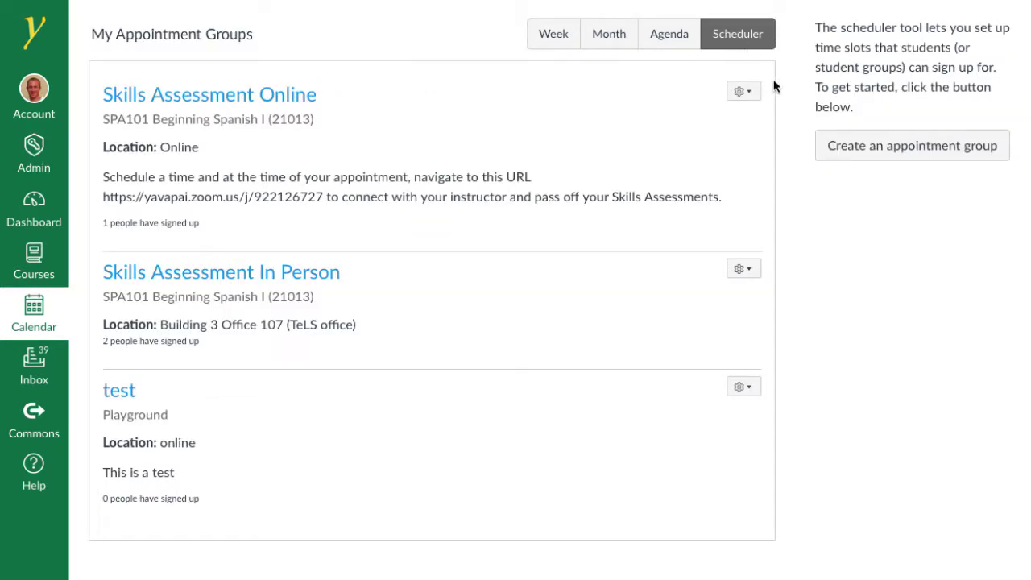
click(864, 157)
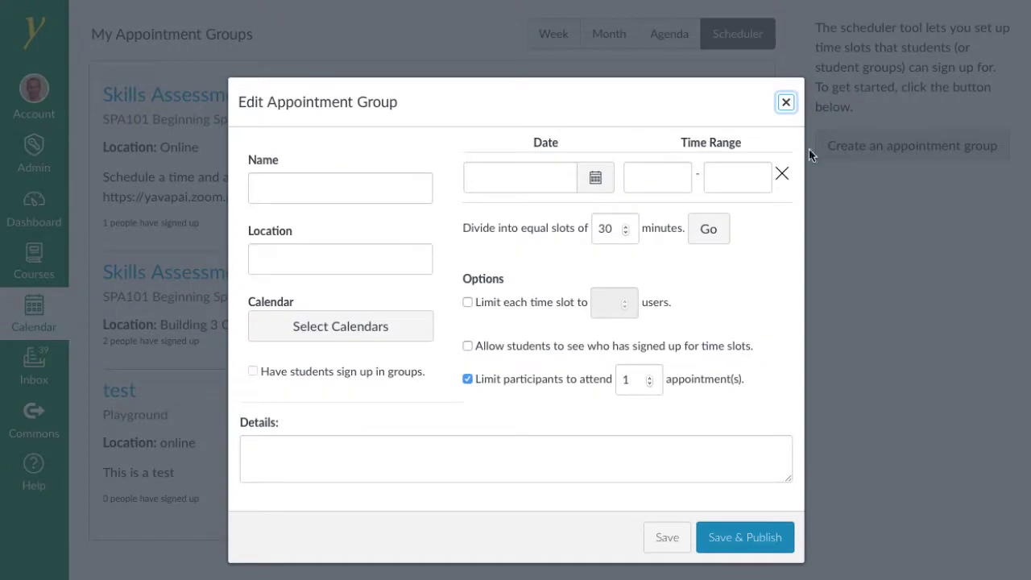
click(326, 192)
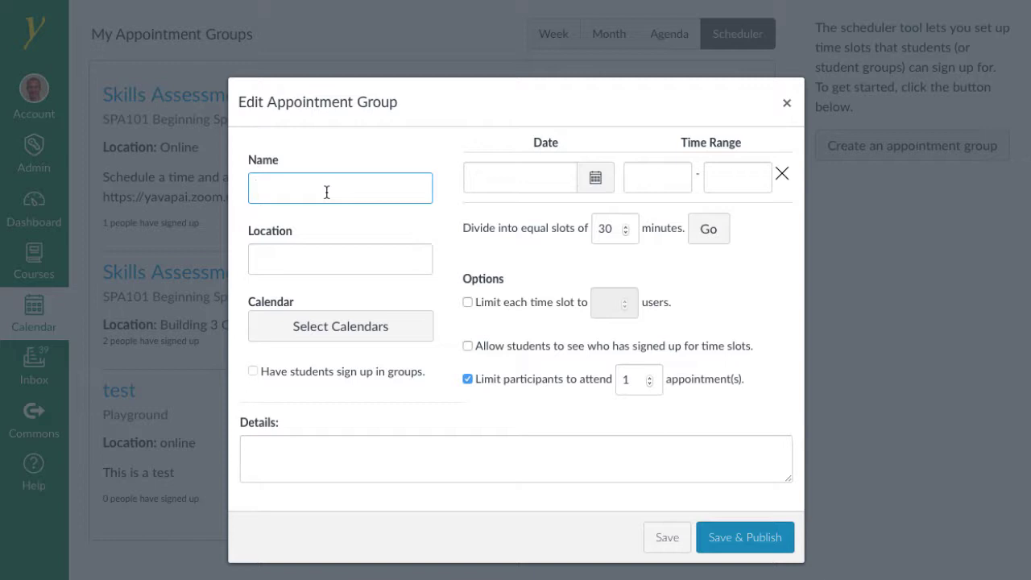
text(Off)
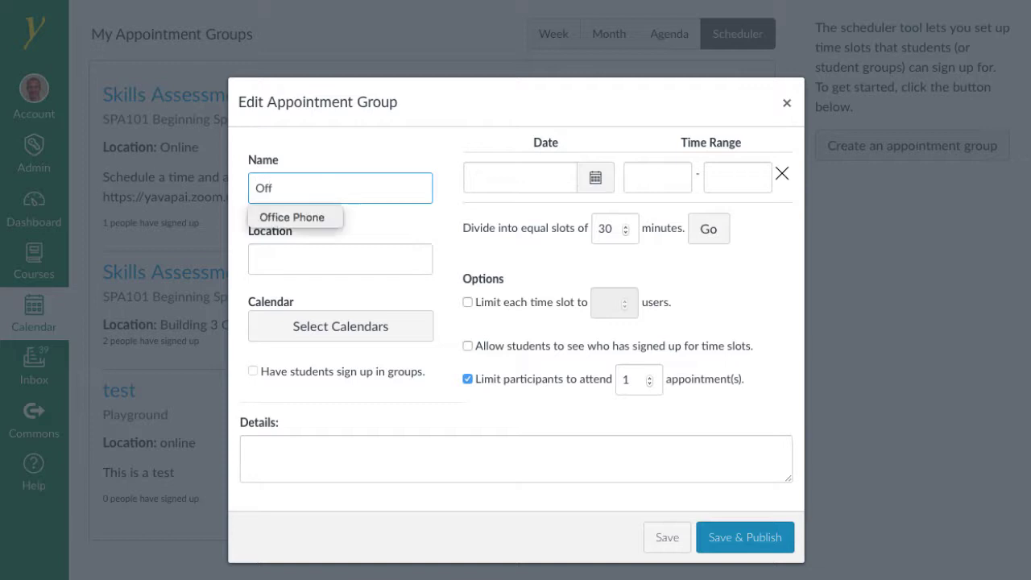
text(ice Hours)
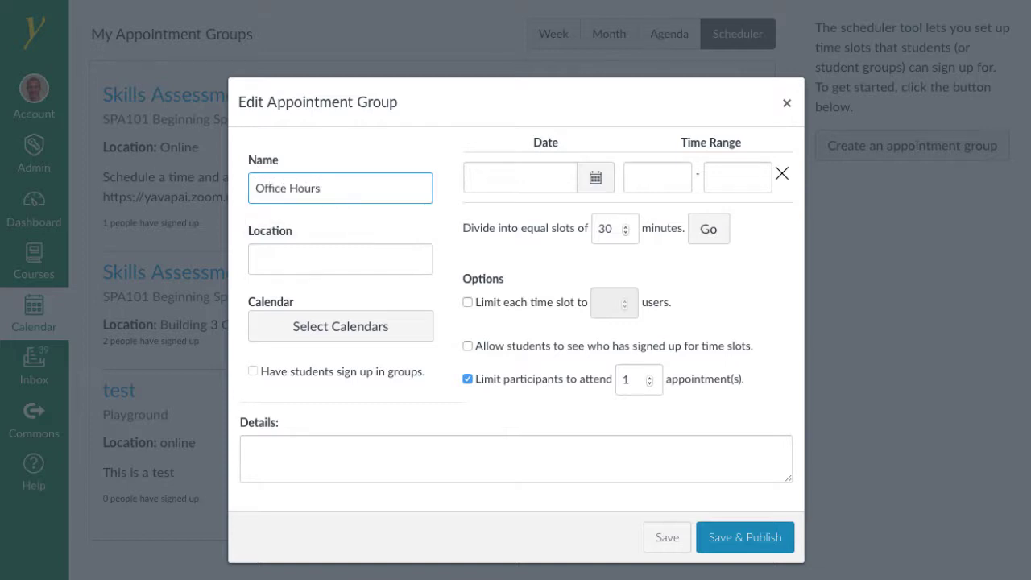
click(340, 259)
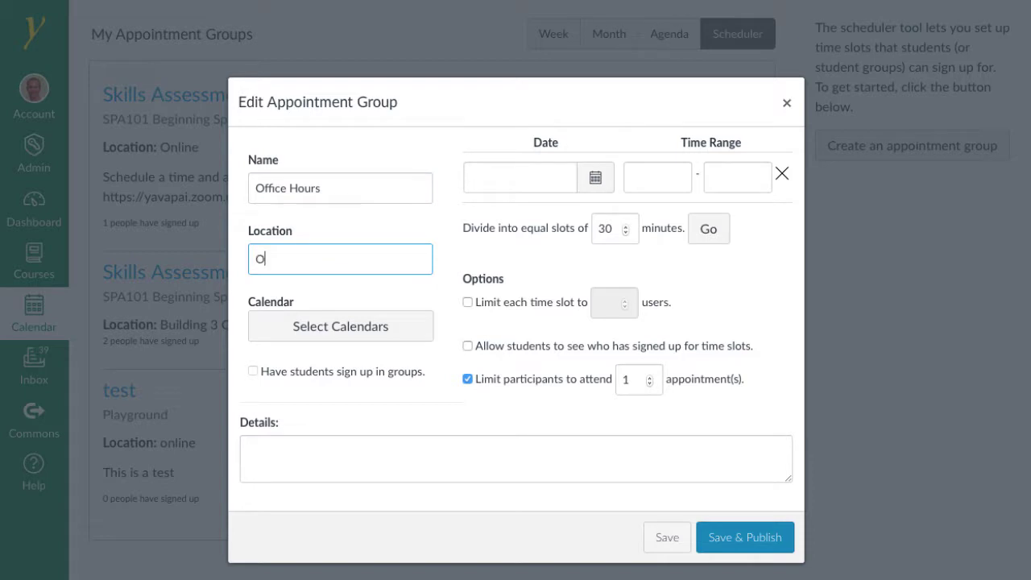
text(Online)
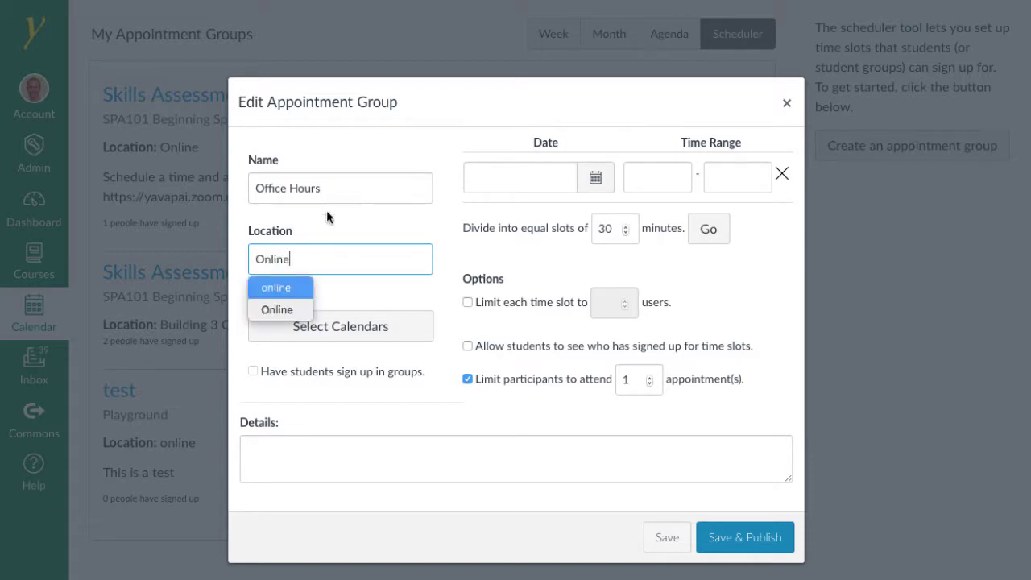
- Assign the Office Hours appointment group to the Playground calendar
click(342, 335)
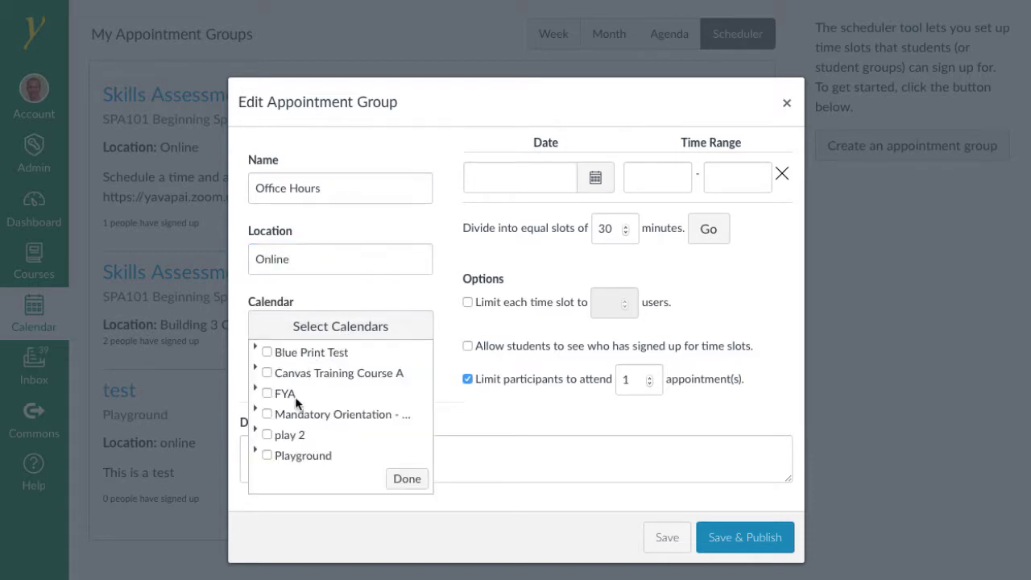
click(268, 456)
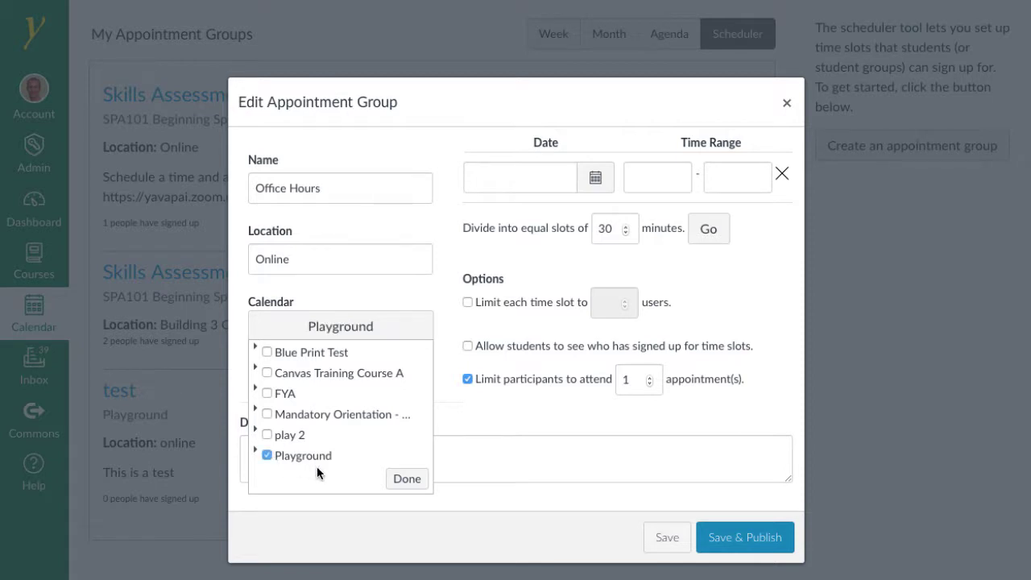
click(407, 479)
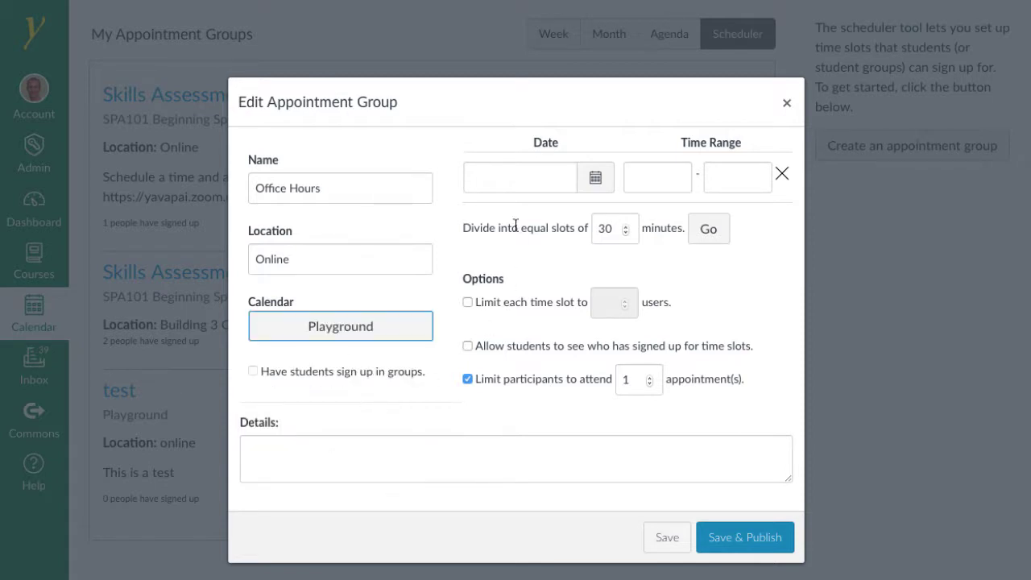
- Set the first appointment date to Thu Jul 19, 2018 with a time range from 1:00pm to 3:00pm
click(594, 178)
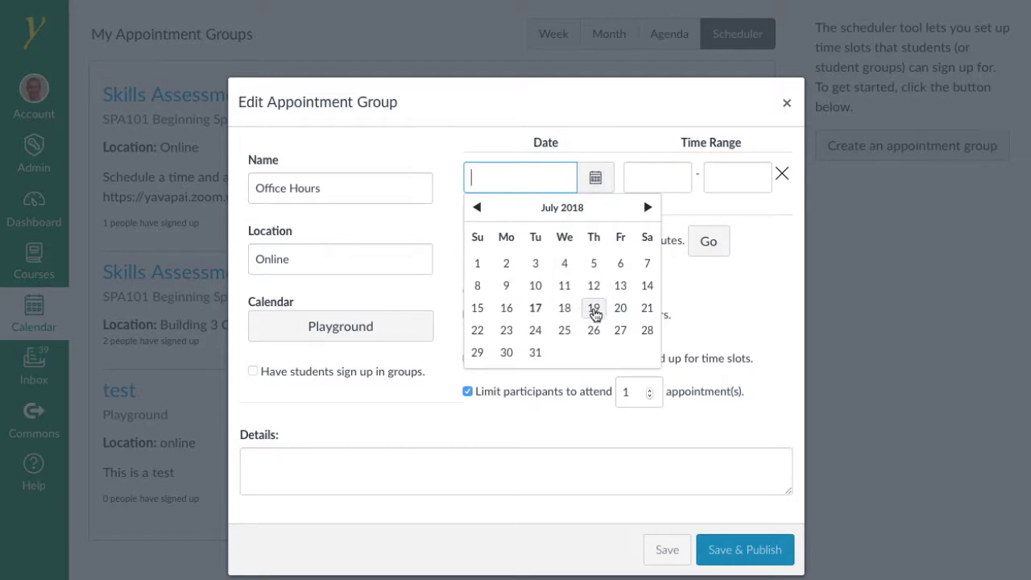
click(594, 312)
click(656, 177)
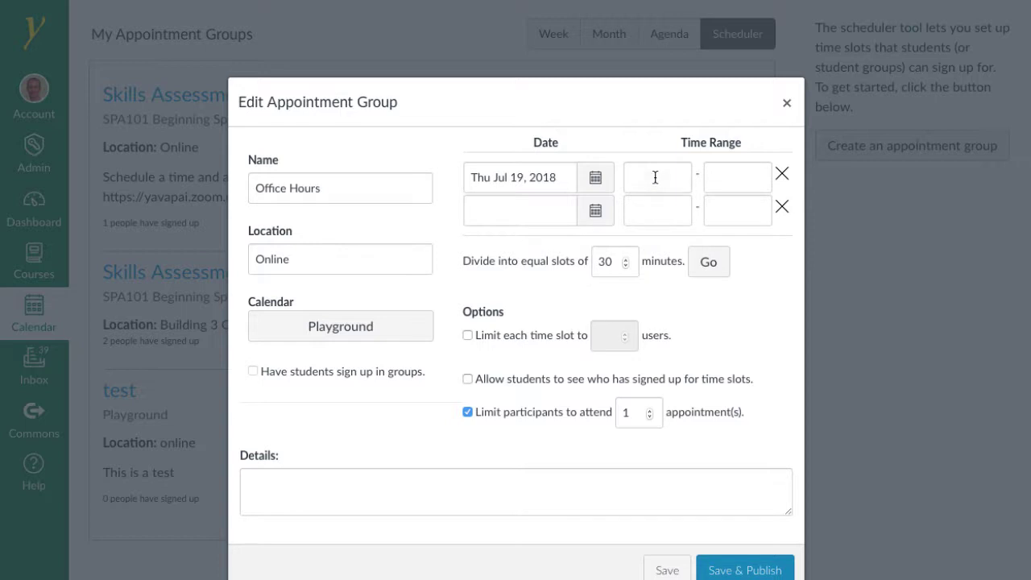
text(1)
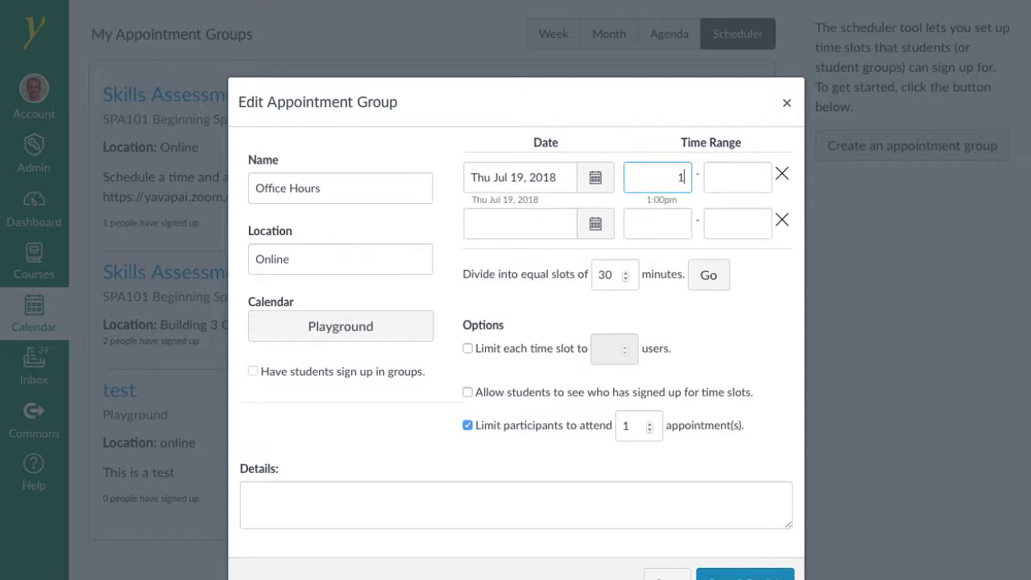
text(:00pm)
click(737, 177)
text(3:)
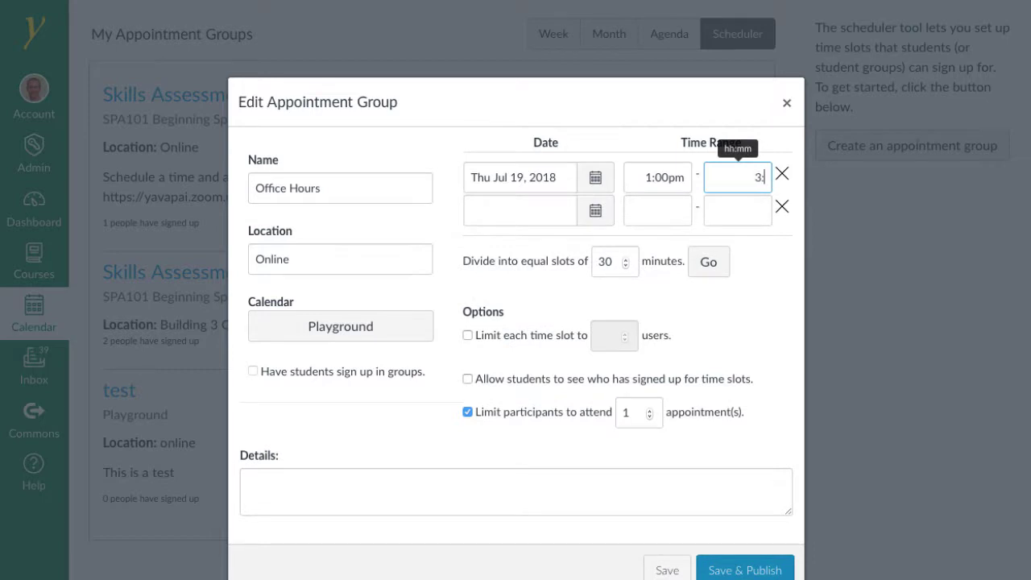
text(00pm)
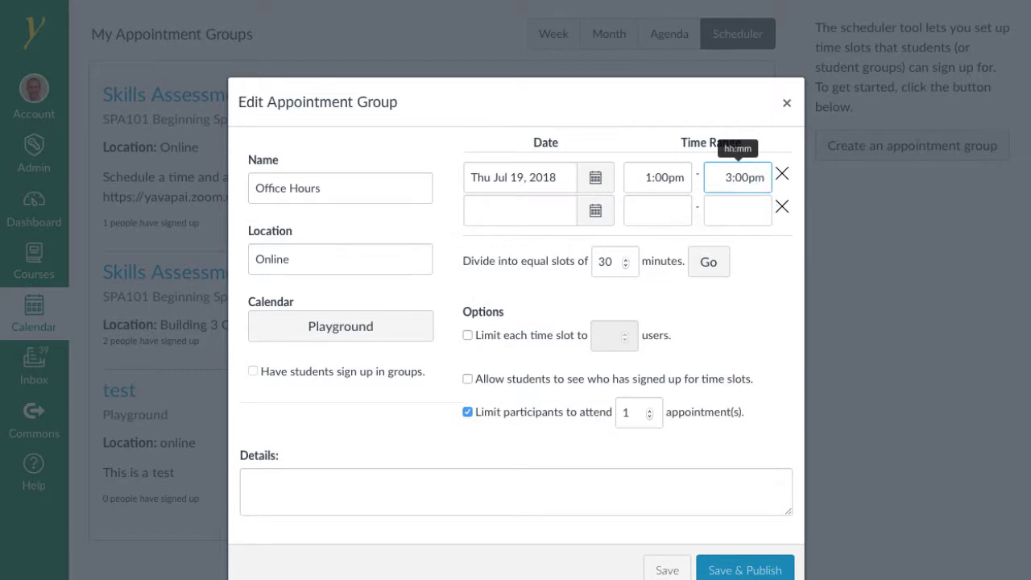
click(594, 213)
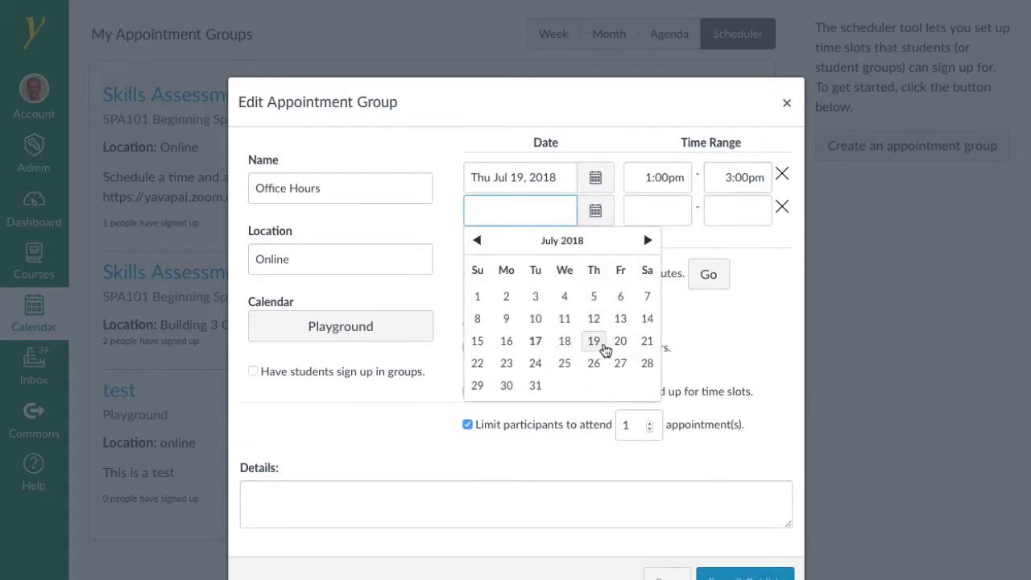
click(507, 366)
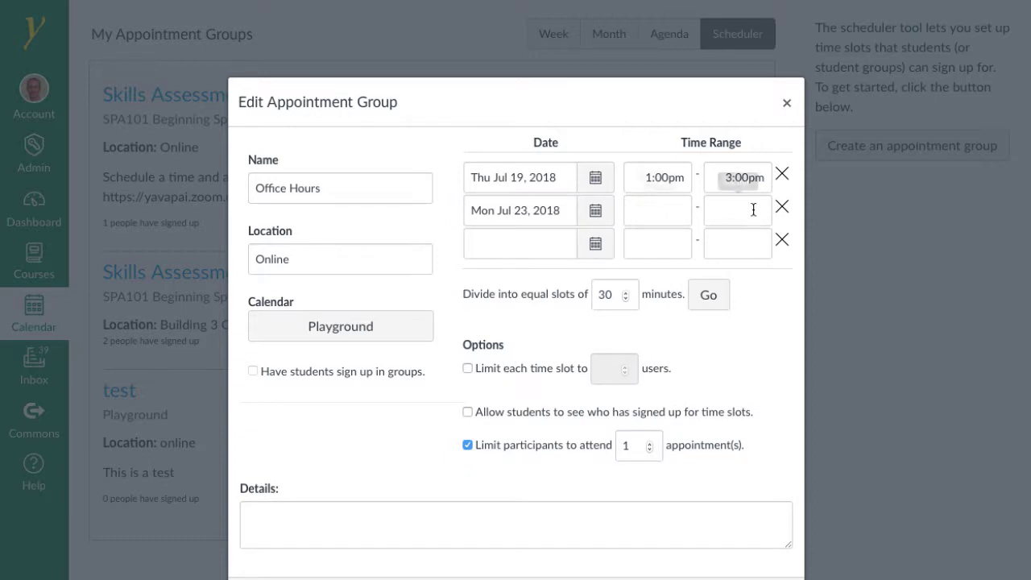
click(781, 208)
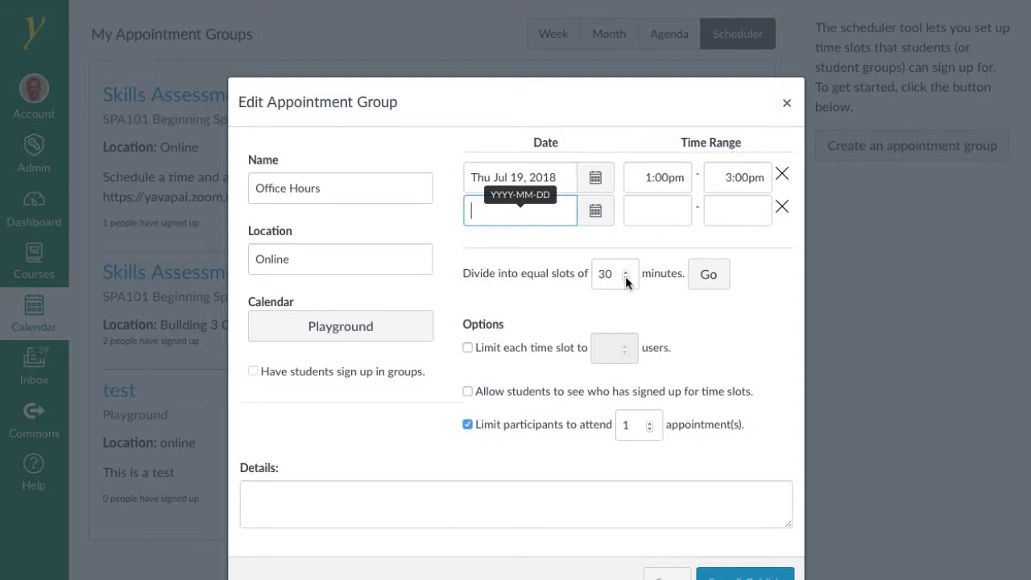
- Divide the July 19 time range into equal slots of 30 minutes
click(703, 279)
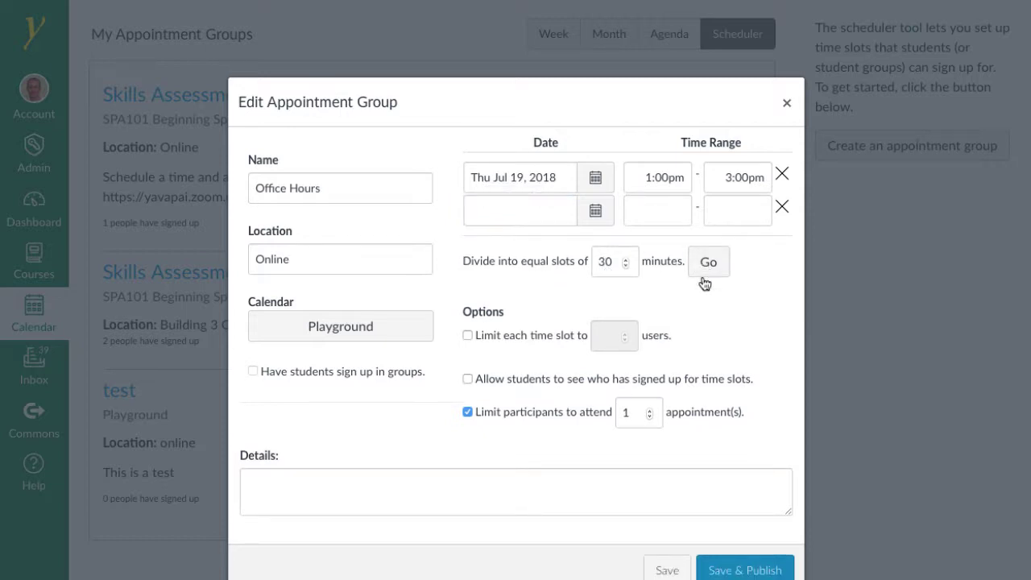
click(706, 281)
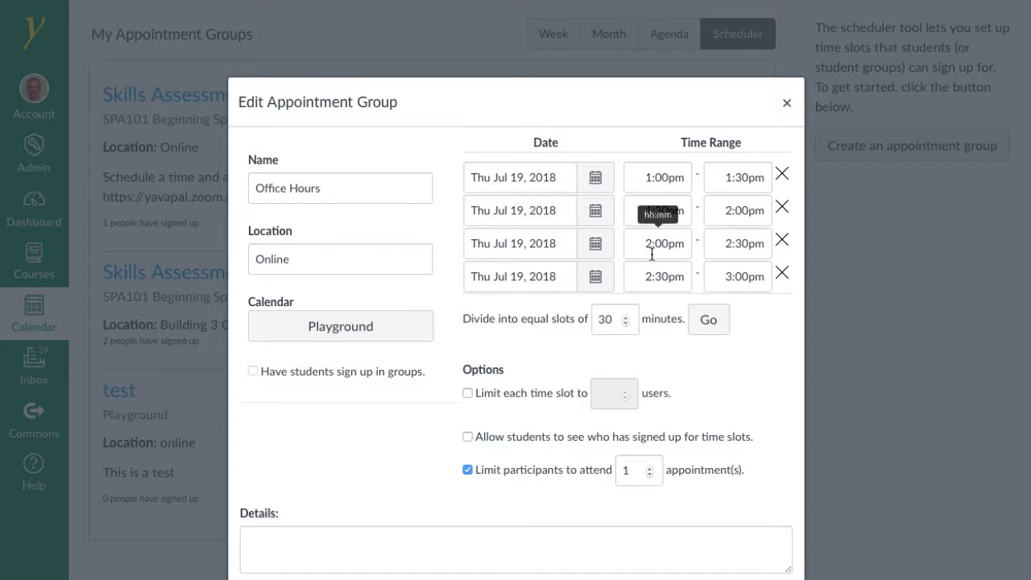
scroll(652, 253, down, 1)
scroll(651, 253, up, 1)
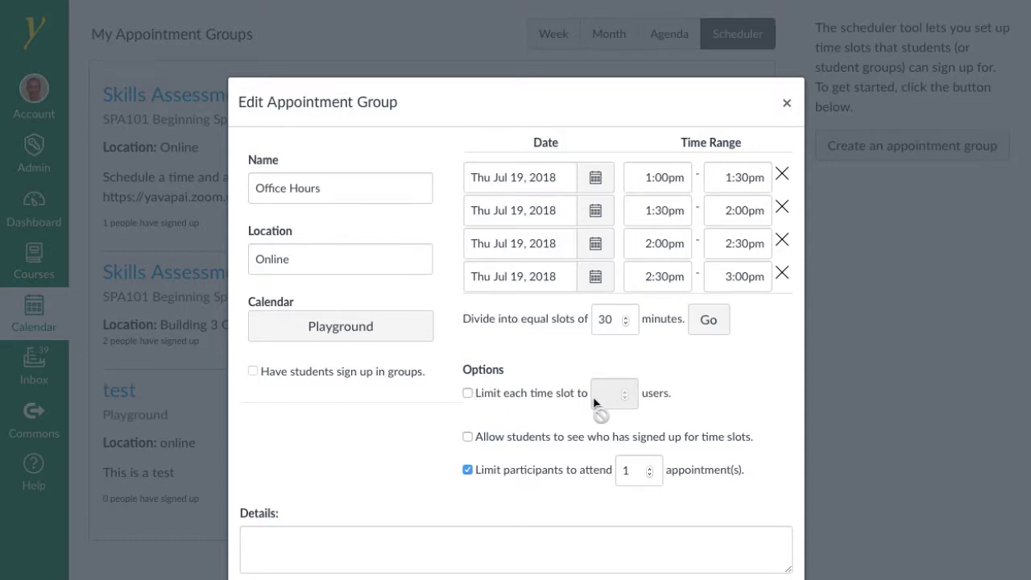
- Limit each time slot to 1 user, let students see who has signed up, and remove the participants' appointment limit
click(467, 393)
click(624, 391)
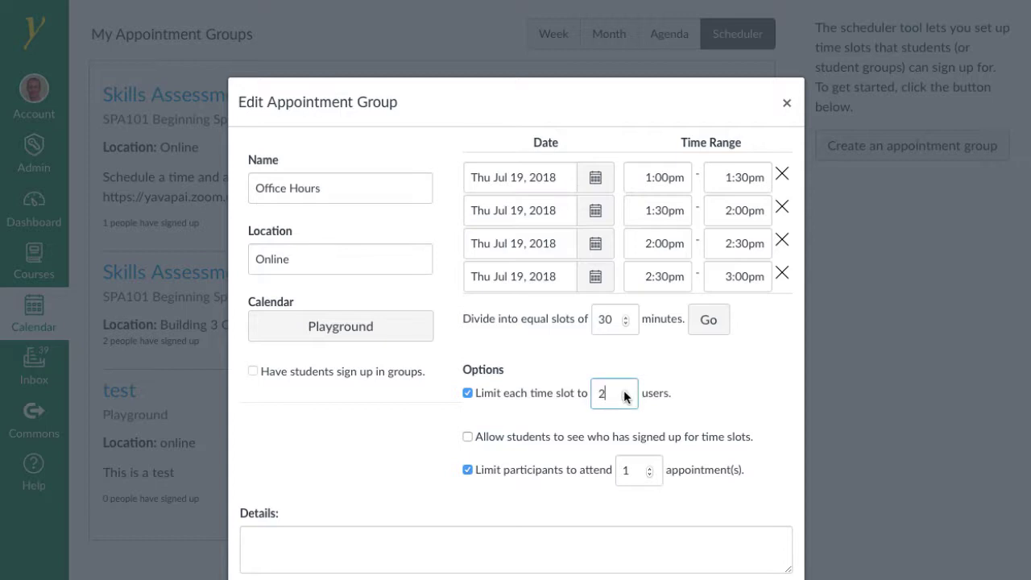
click(625, 399)
click(467, 438)
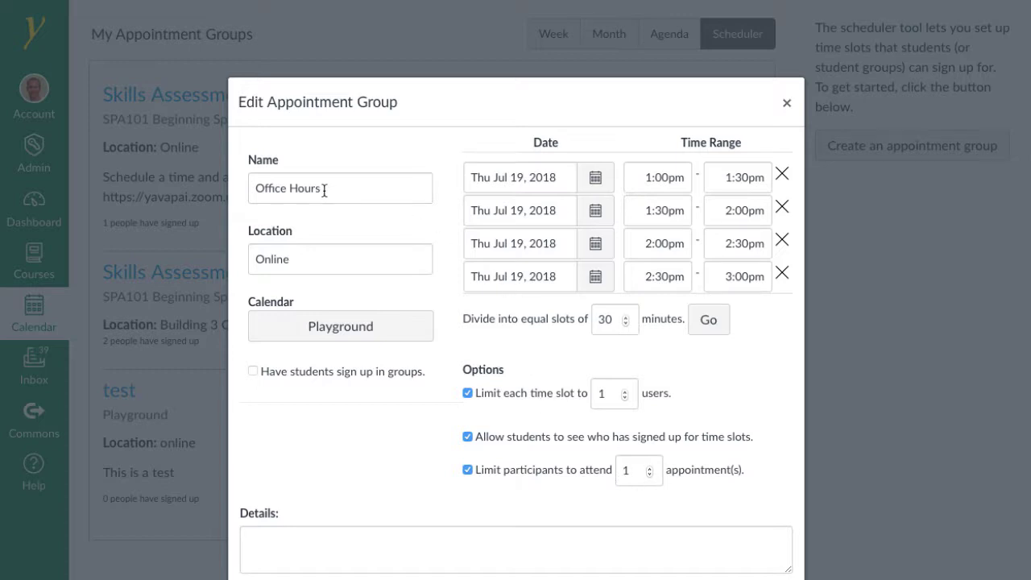
click(467, 469)
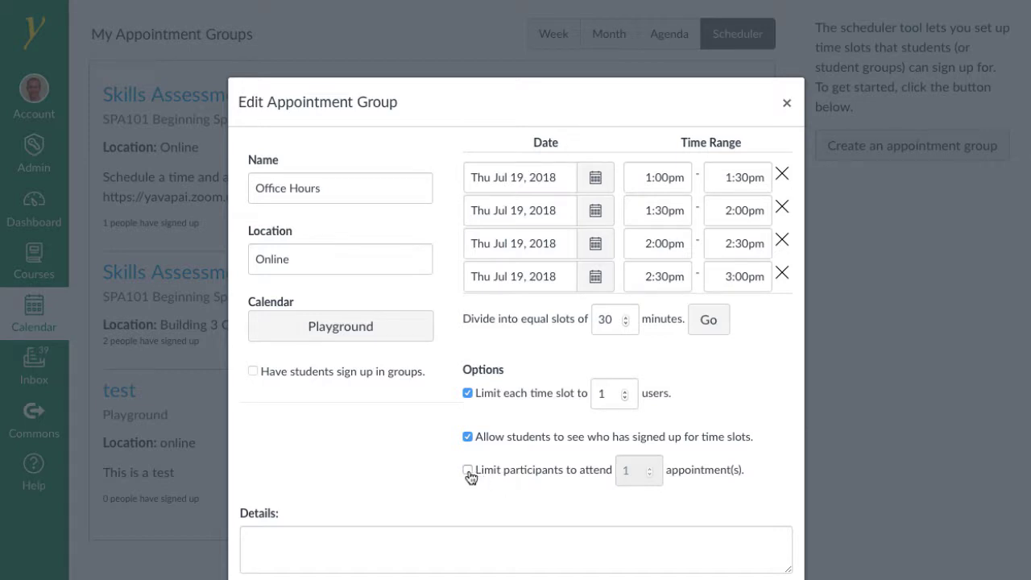
- Paste the copied Zoom meeting link into the details, then save and publish the Office Hours appointment group
click(364, 533)
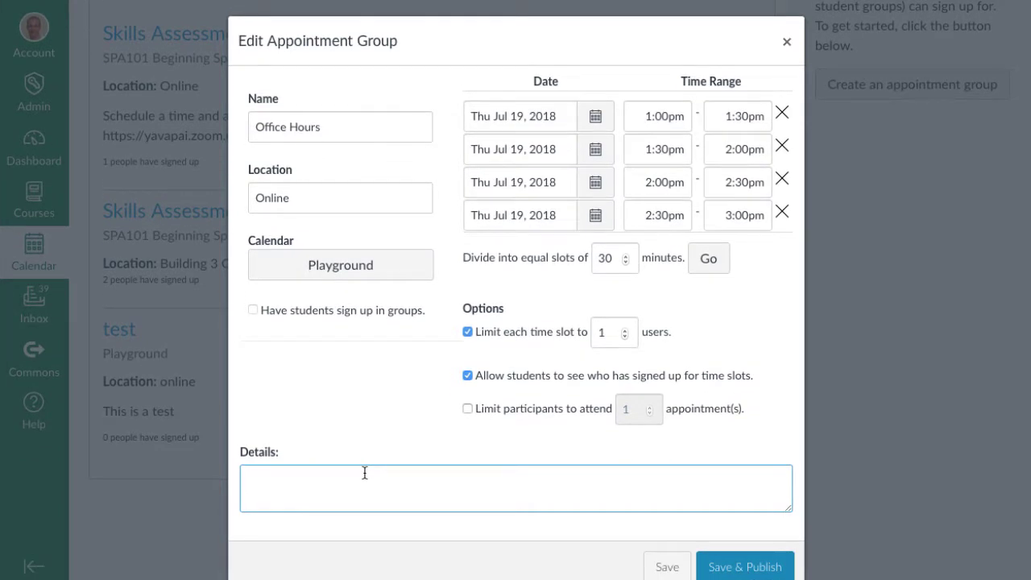
key(ctrl+v)
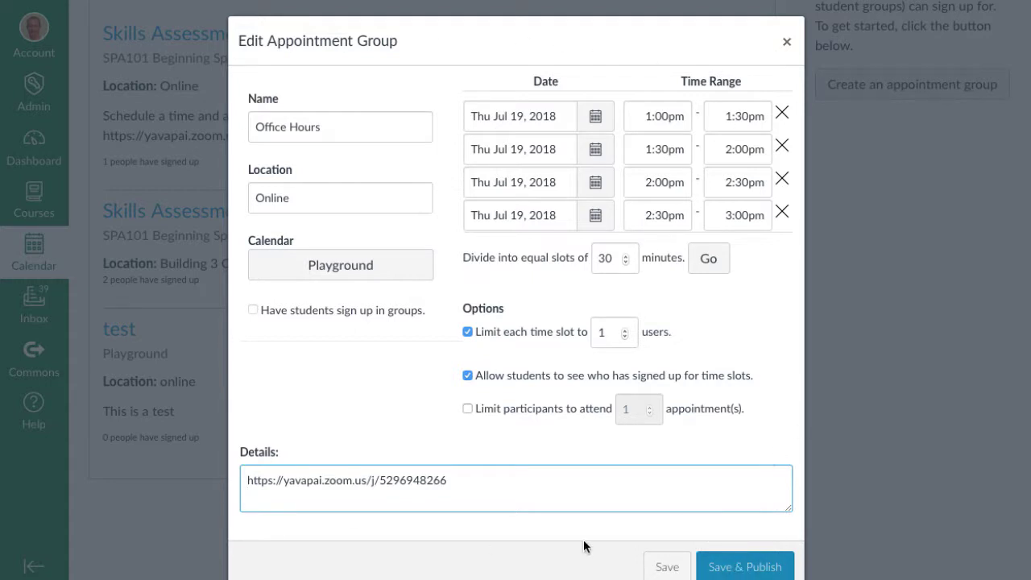
click(717, 570)
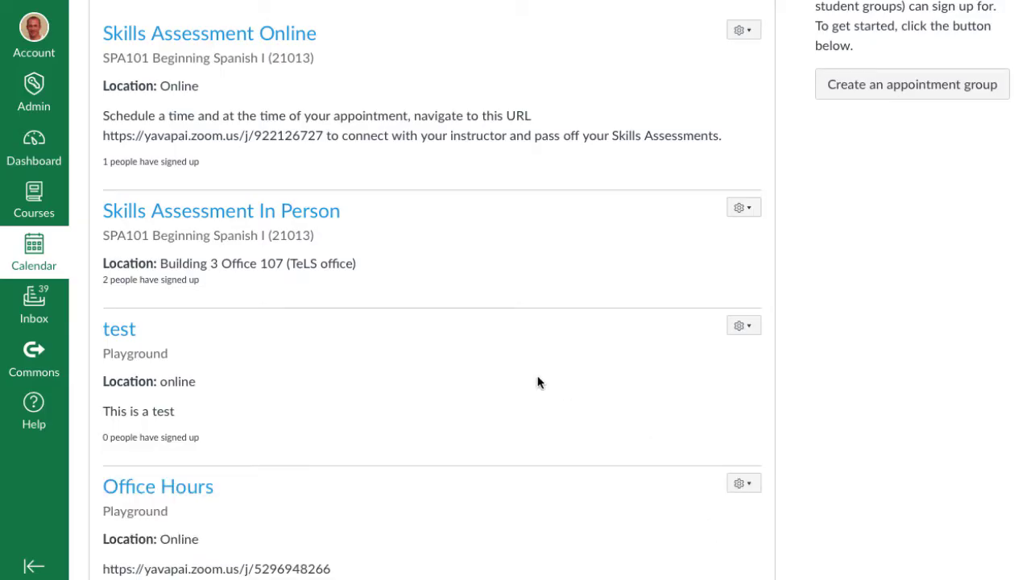
scroll(278, 413, down, 2)
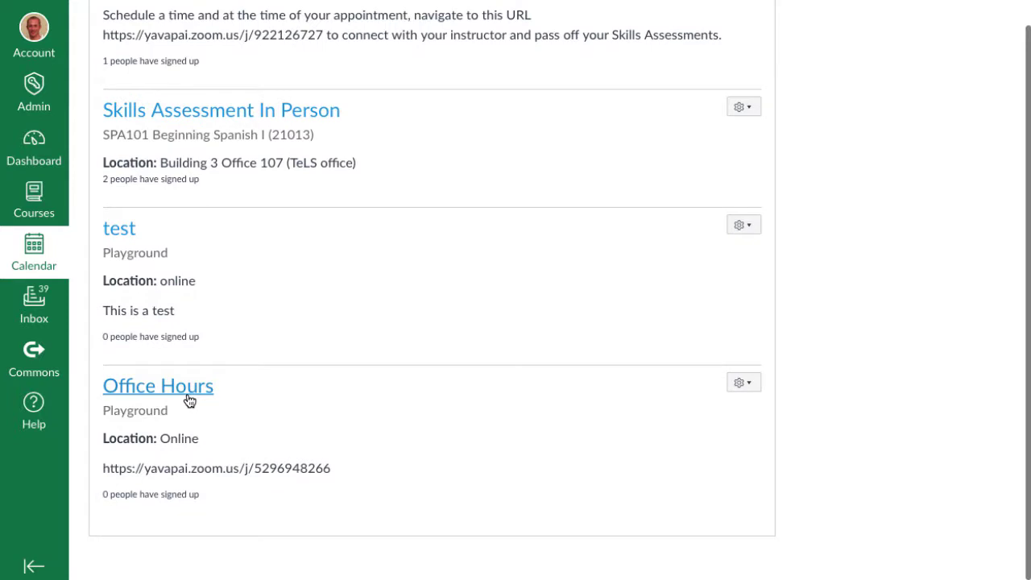
scroll(713, 329, up, 2)
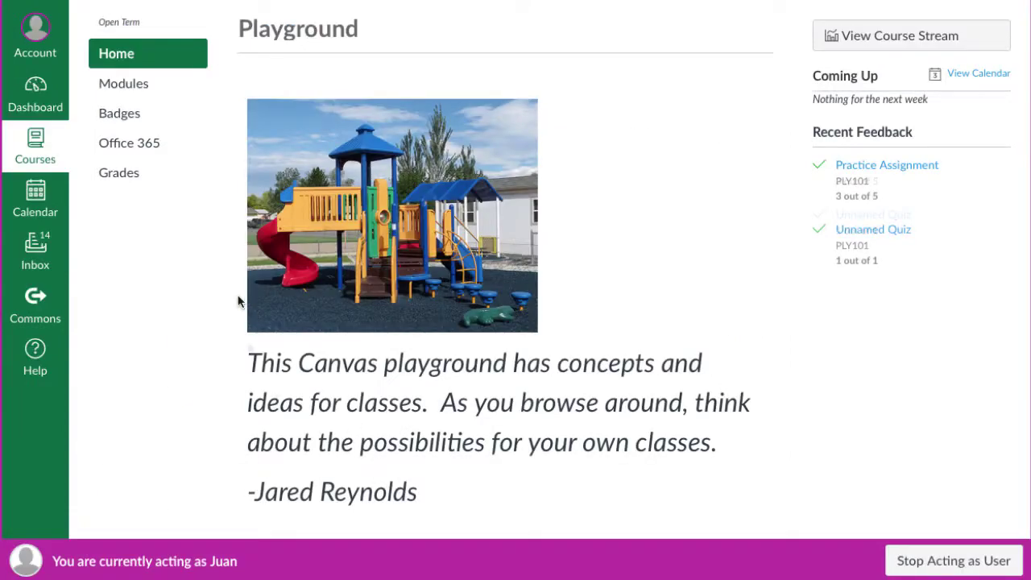
- In the student's view, open the calendar, keep the Playground calendar displayed, and go to the Scheduler's appointment groups
click(35, 198)
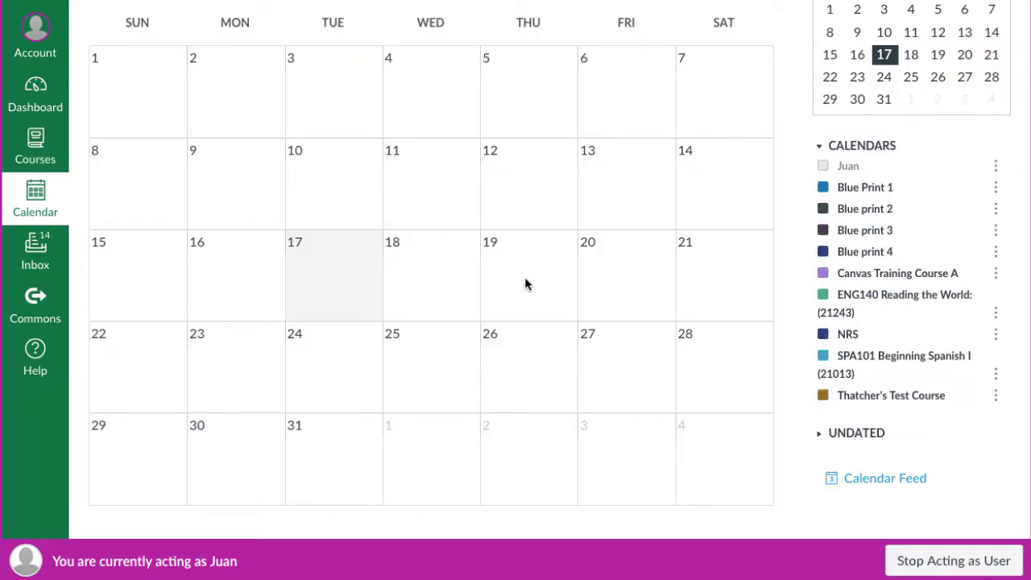
scroll(897, 357, down, 3)
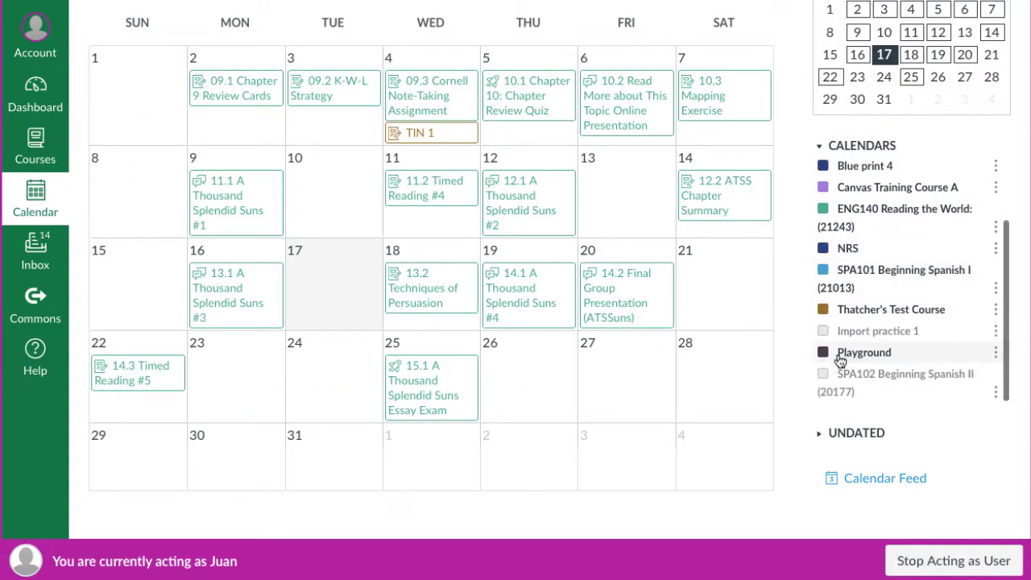
click(823, 354)
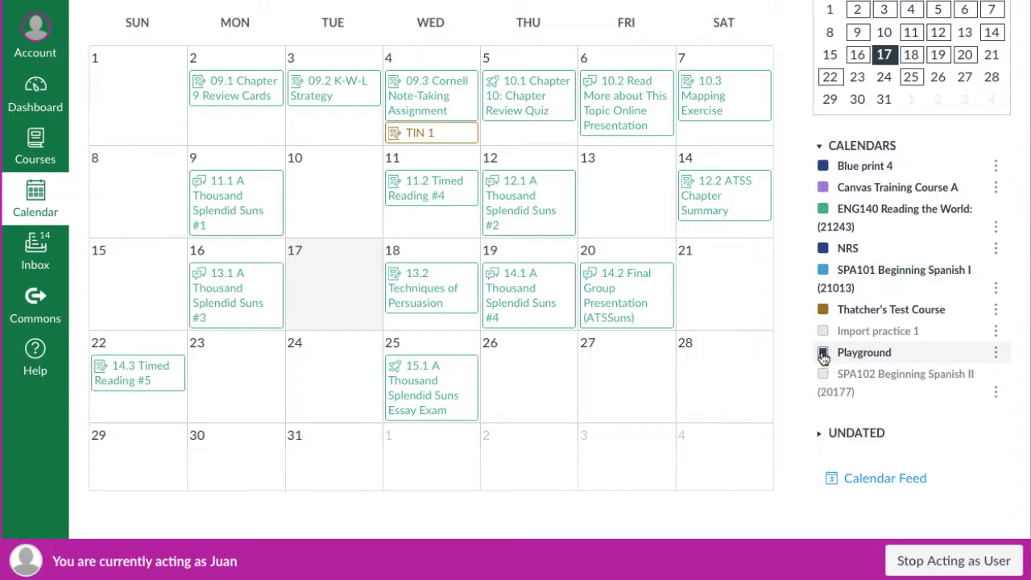
click(822, 354)
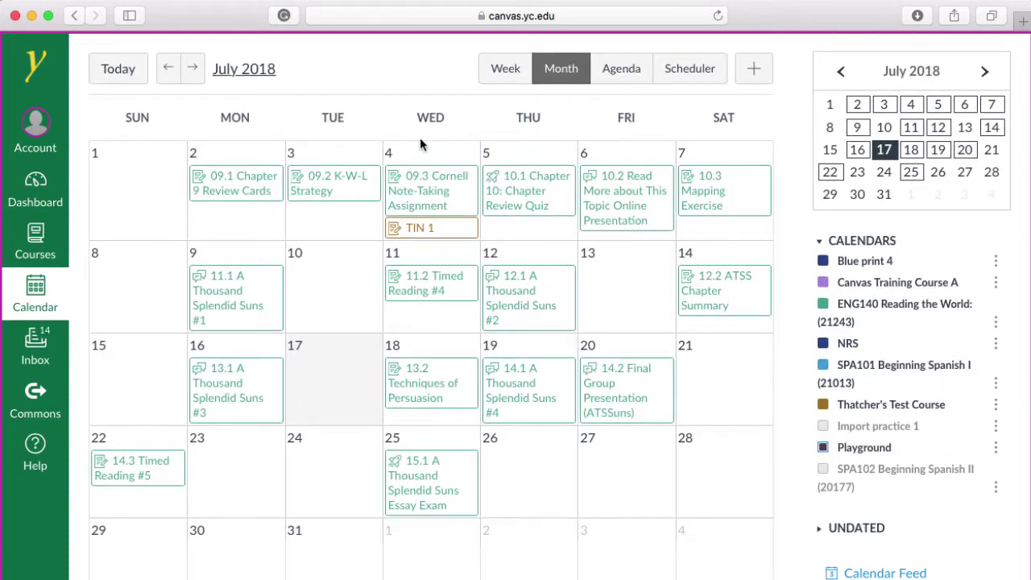
click(705, 79)
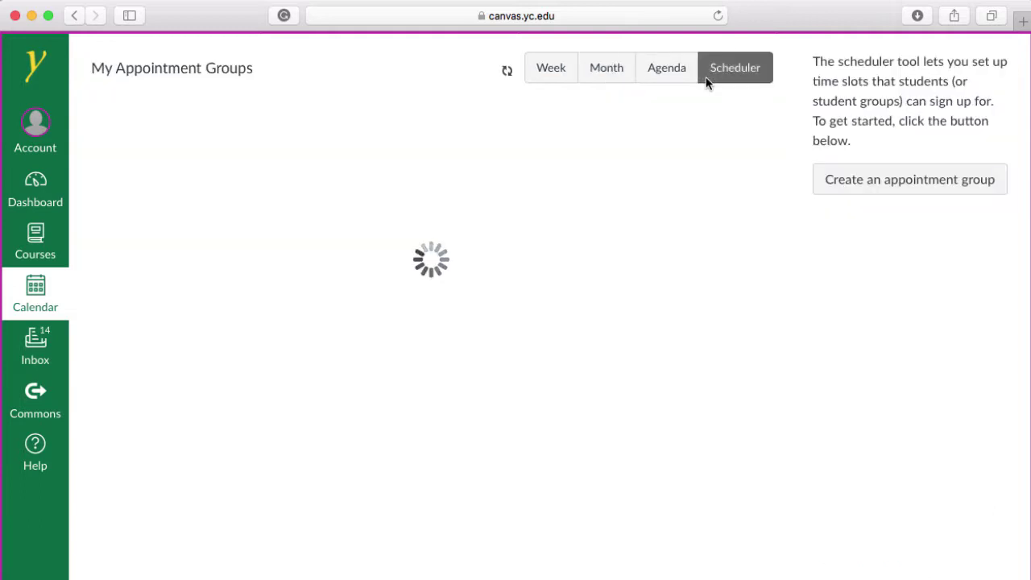
- Open the Office Hours appointment group and reserve the 1:00pm slot on July 19 with the comment "skdjfowjfojwo"
scroll(520, 346, down, 3)
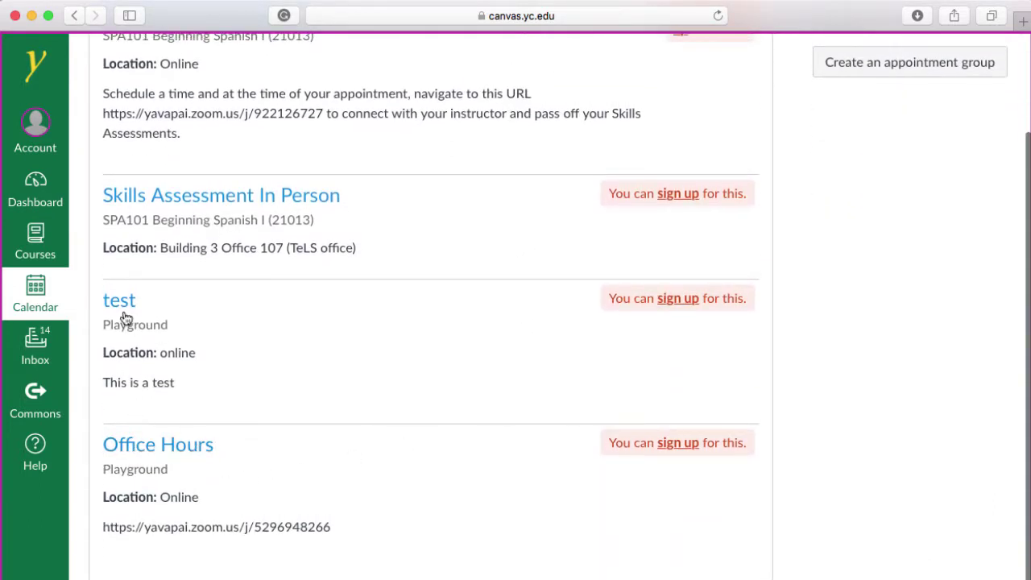
click(187, 449)
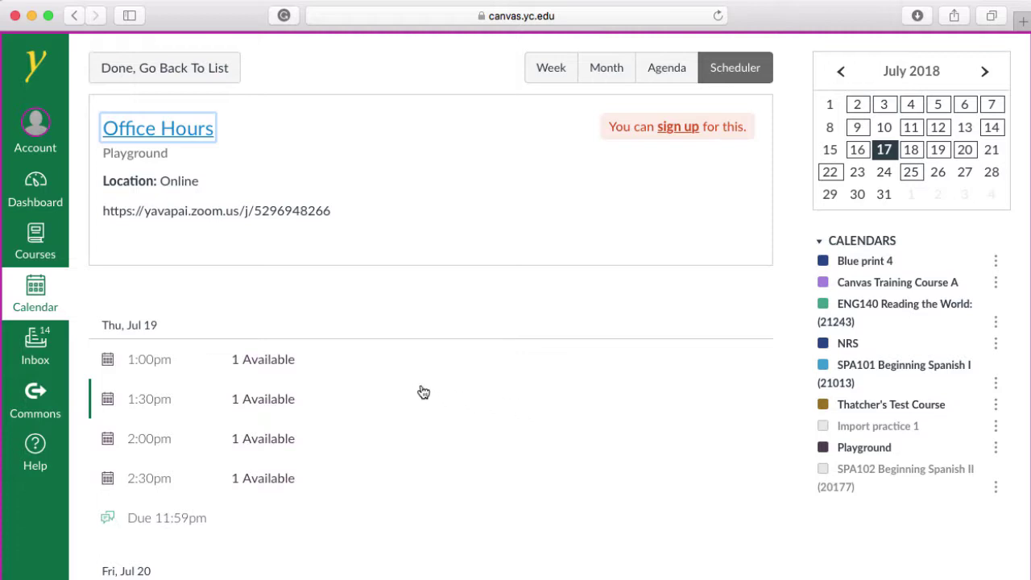
click(252, 366)
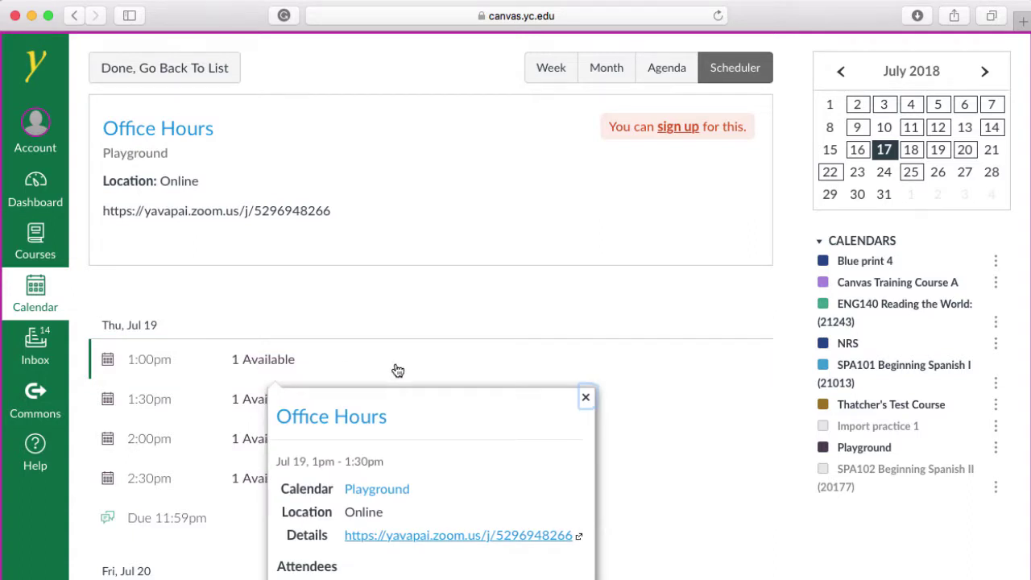
scroll(395, 368, down, 3)
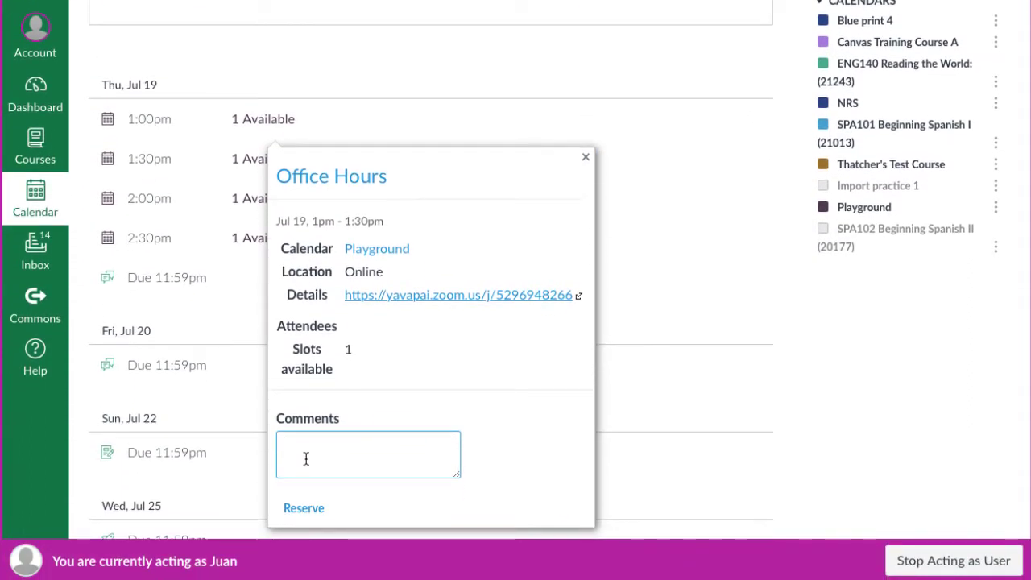
text(skdjfowjfojwo)
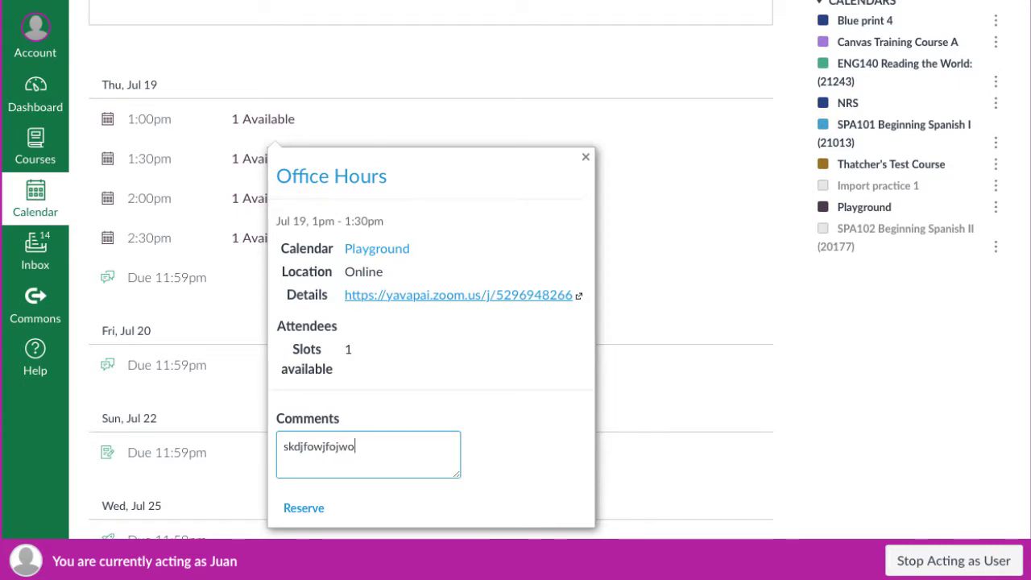
click(302, 508)
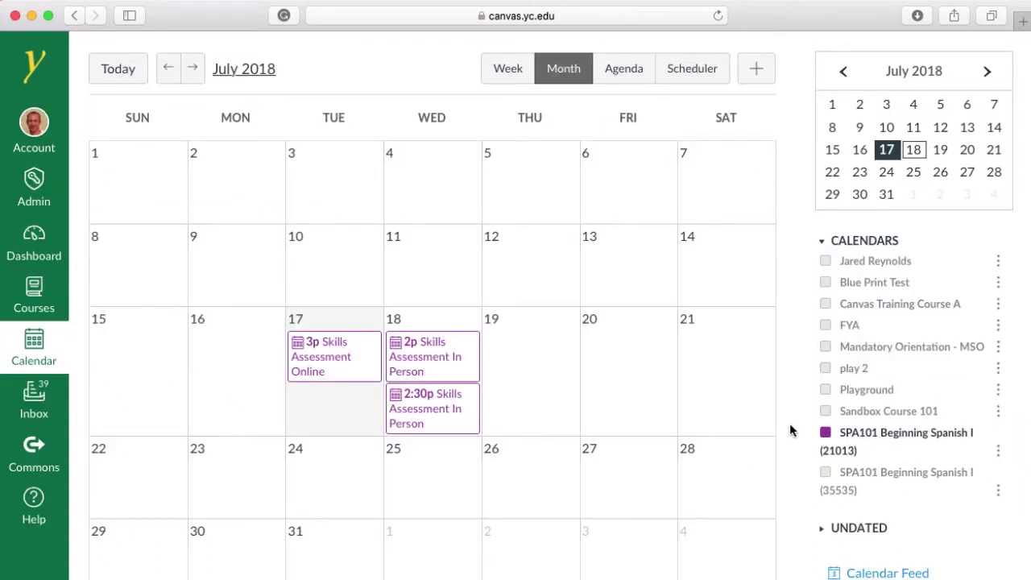
- In the instructor's calendar, display the Playground calendar and open the details of the July 19 1pm Office Hours appointment
click(825, 391)
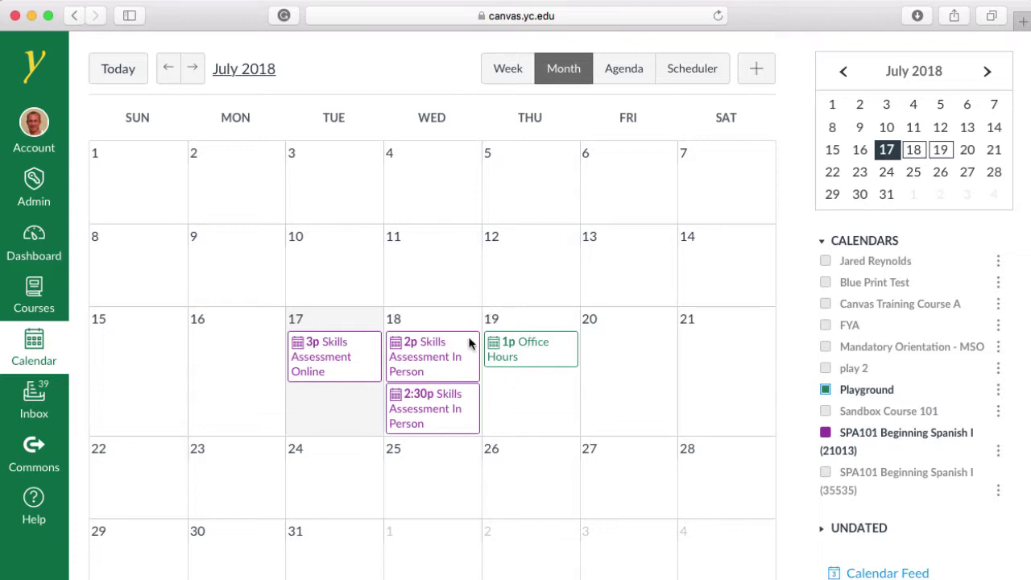
mouse_move(537, 356)
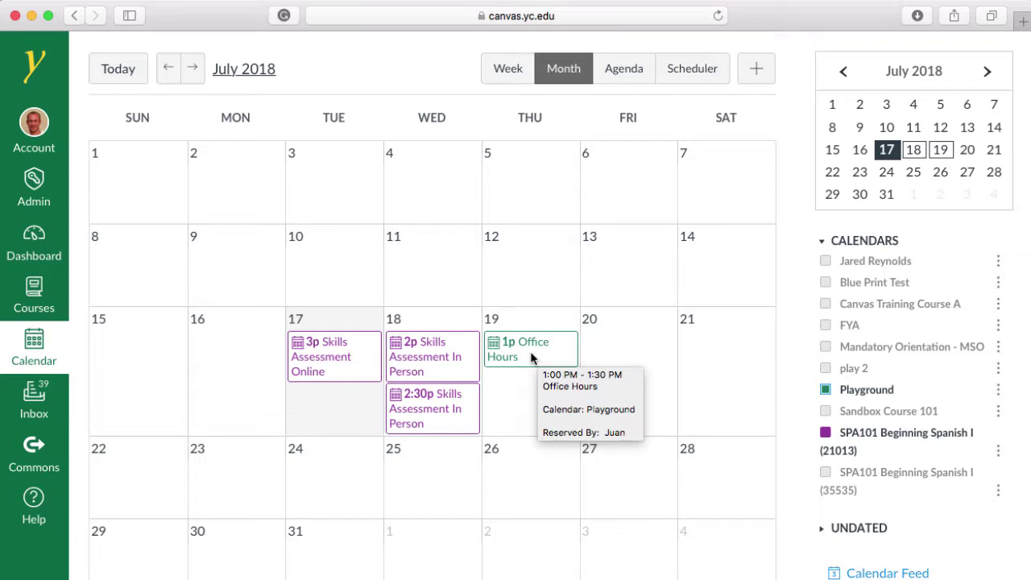
click(531, 357)
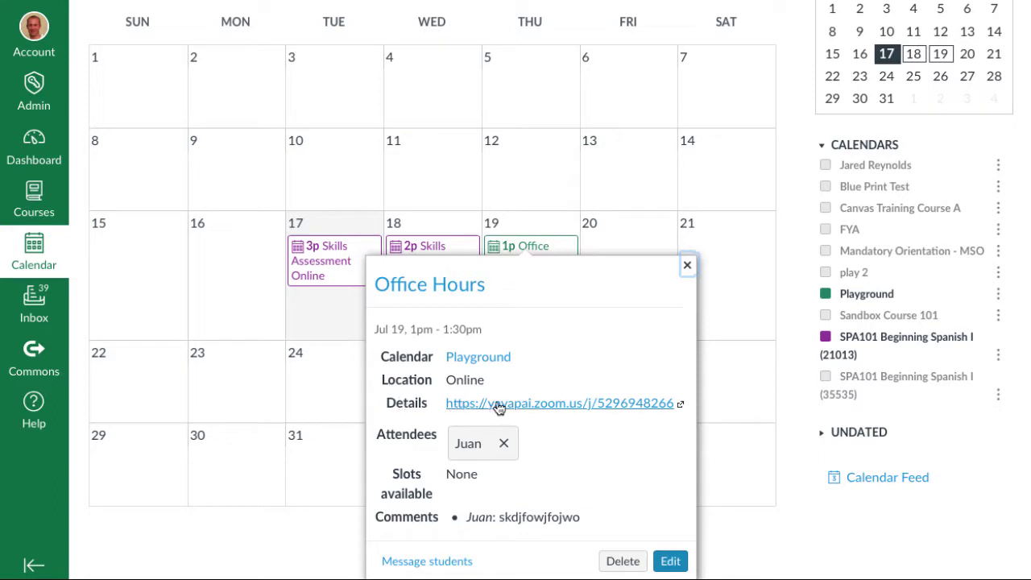
- Start the Zoom meeting from the link in the appointment details, allowing zoom.us to open, and end it for all, returning to the calendar
click(558, 410)
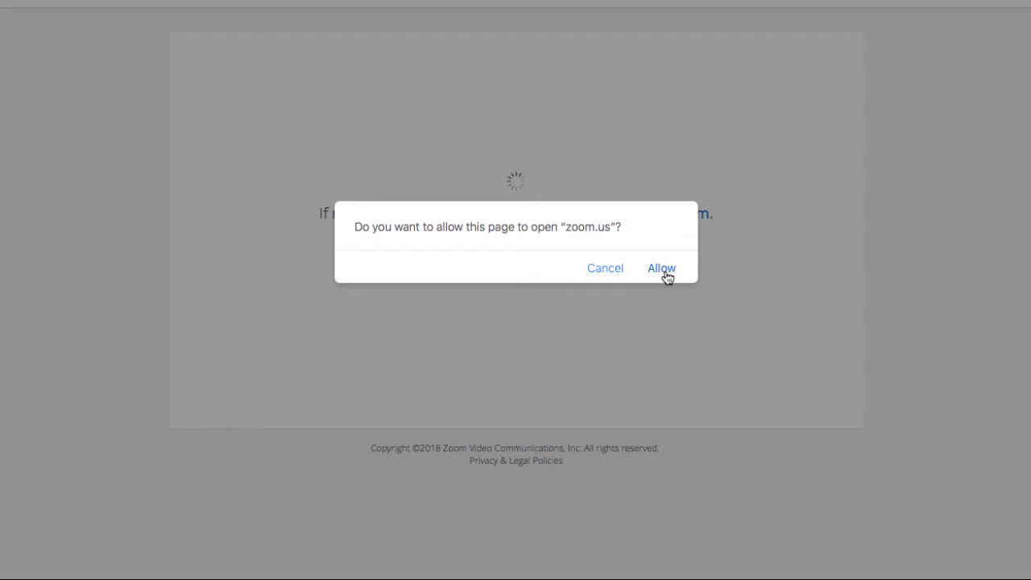
click(665, 272)
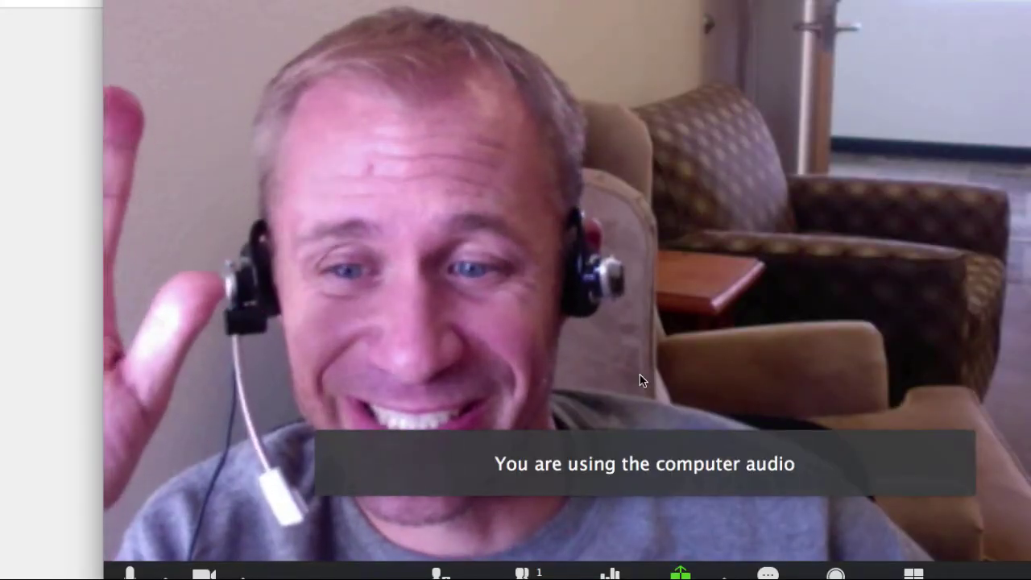
key(super+w)
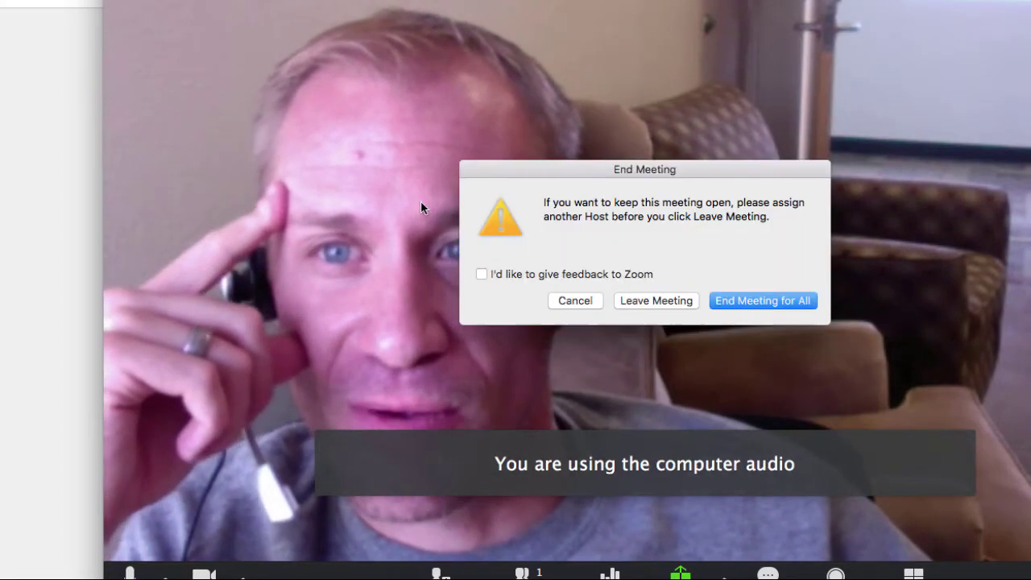
click(761, 300)
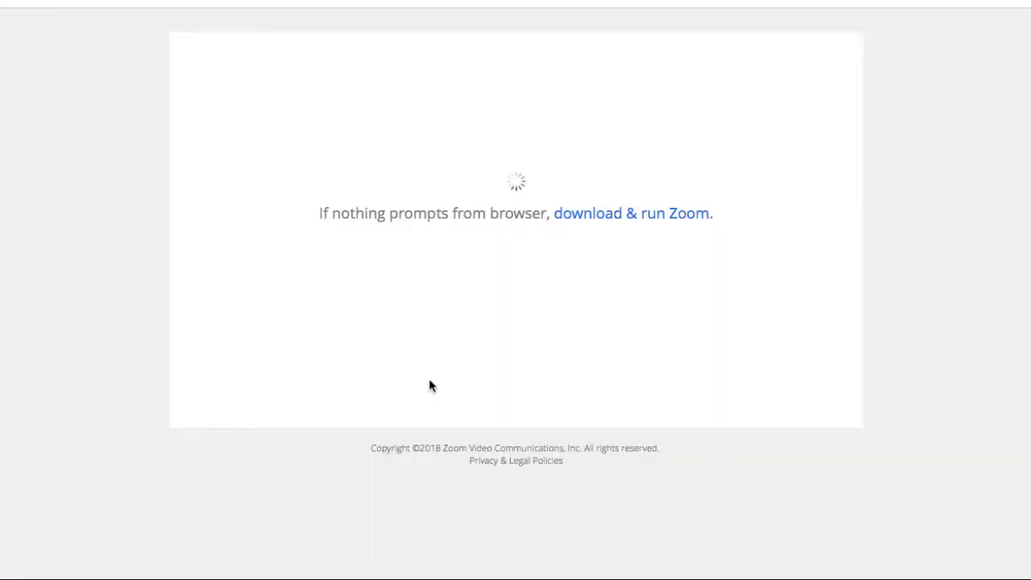
key(super+w)
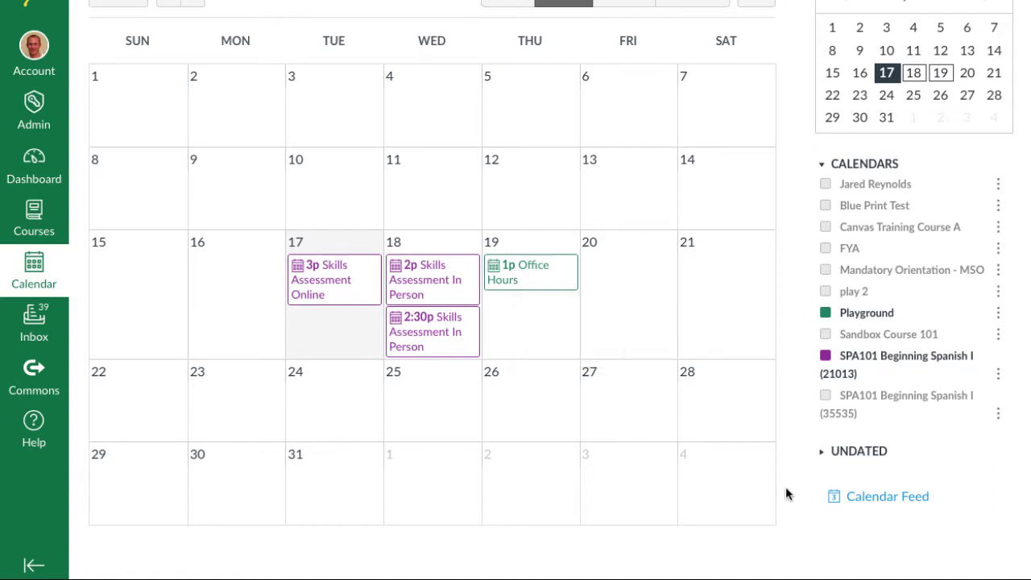
- View the Calendar Feed link for use in external calendar apps and close it
click(867, 501)
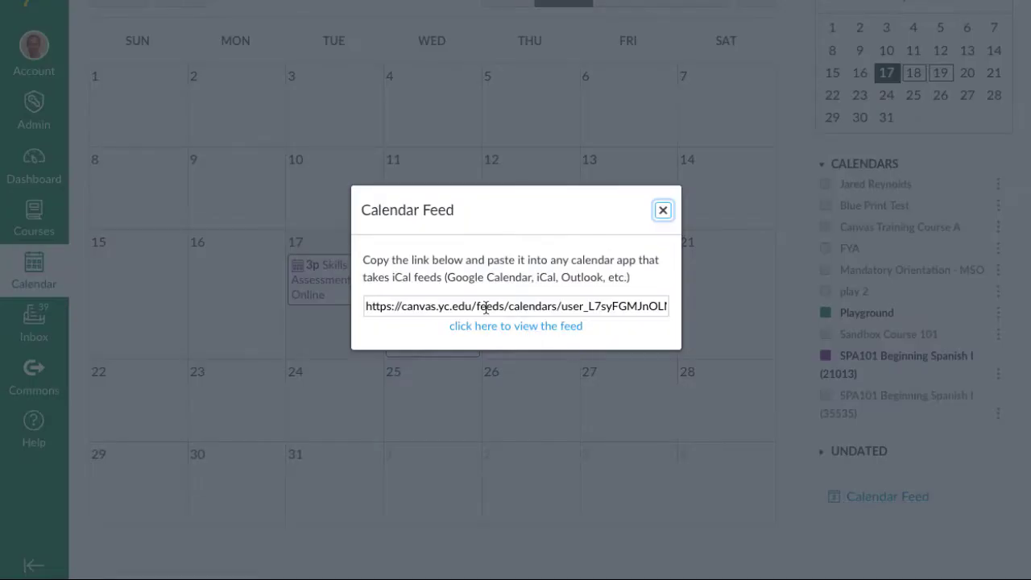
click(662, 210)
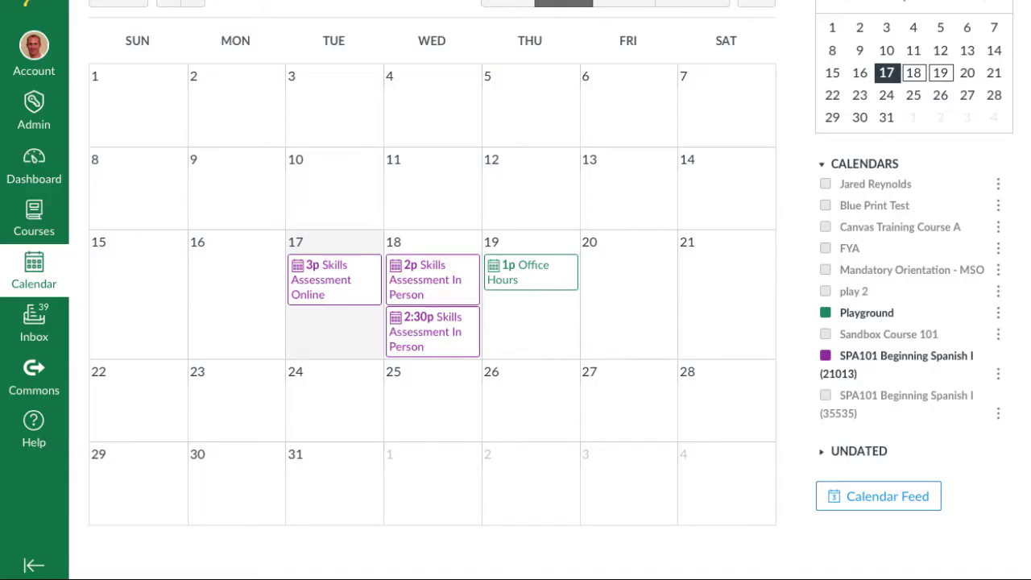